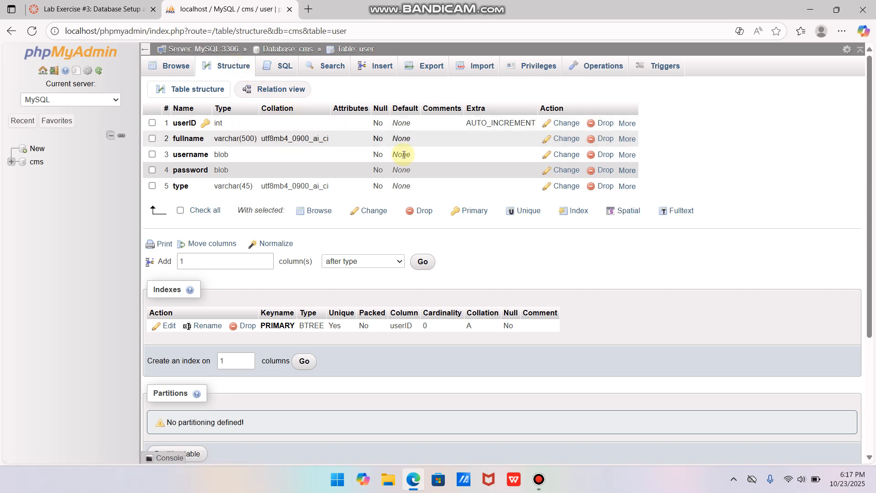
Examine the Database Setup lab instructions for logging in, creating the database and defining its tables
{"action": "left_click", "coordinate": [739, 480]}
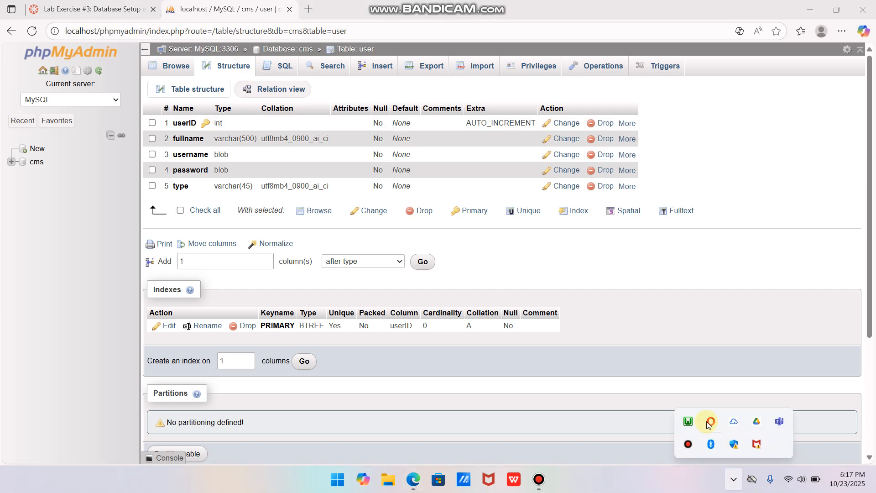
{"action": "left_click", "coordinate": [96, 2]}
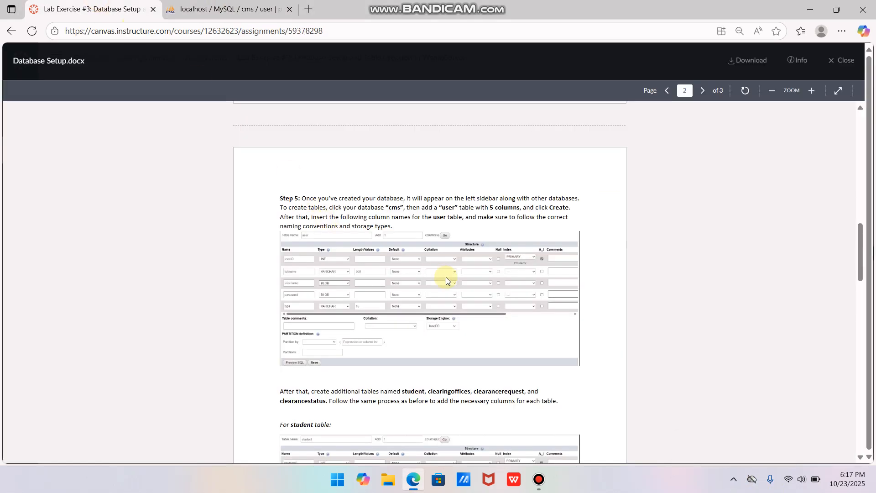
{"action": "scroll", "coordinate": [445, 277], "scroll_direction": "down", "scroll_amount": 4}
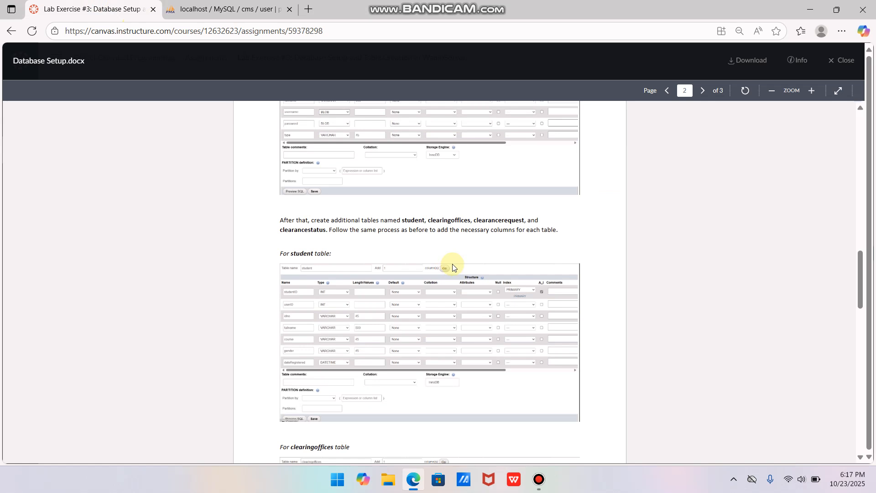
{"action": "scroll", "coordinate": [452, 267], "scroll_direction": "down", "scroll_amount": 5}
{"action": "scroll", "coordinate": [453, 264], "scroll_direction": "up", "scroll_amount": 15}
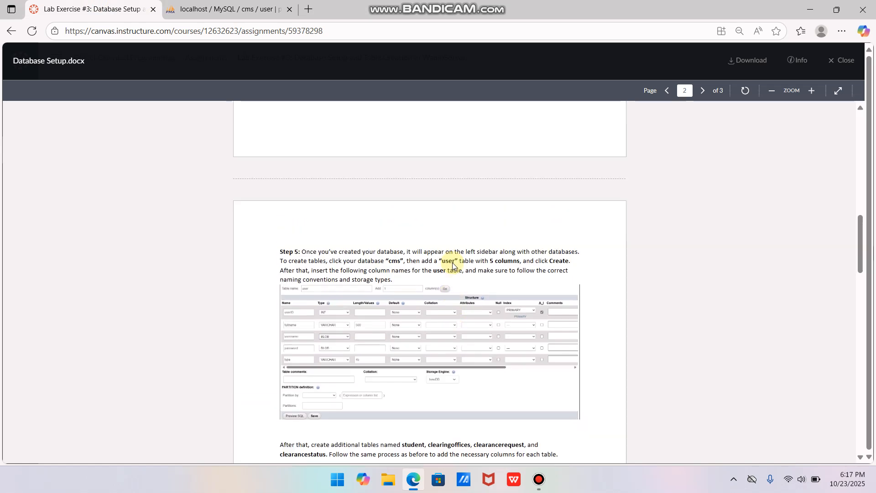
{"action": "scroll", "coordinate": [408, 208], "scroll_direction": "up", "scroll_amount": 3}
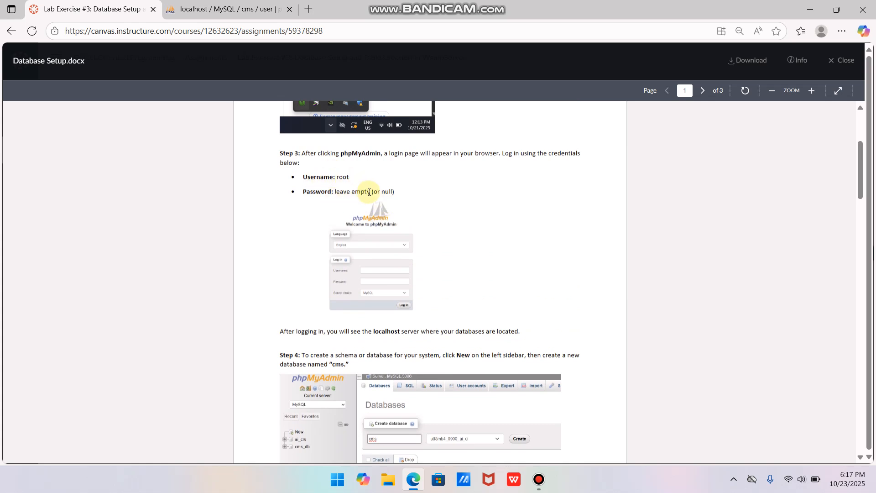
{"action": "scroll", "coordinate": [369, 192], "scroll_direction": "down", "scroll_amount": 3}
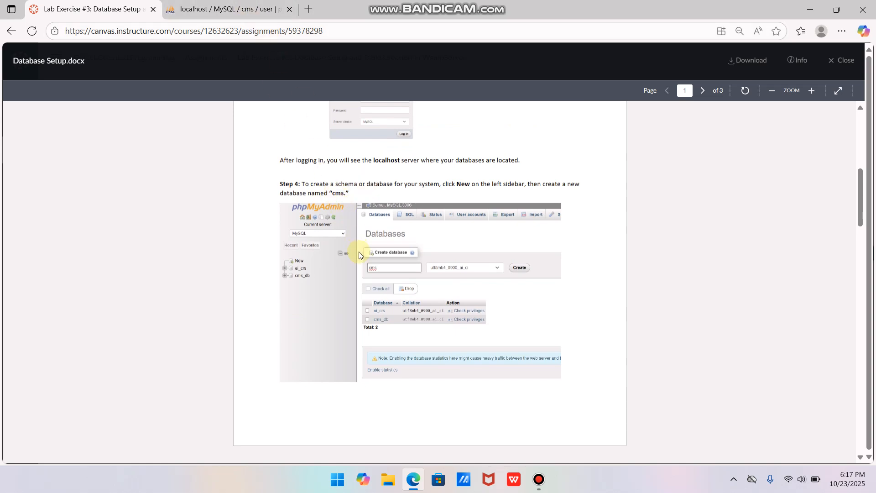
Create a new database named cms1 in phpMyAdmin with the utf8mb4_0900_ai_ci collation
{"action": "left_click", "coordinate": [230, 10]}
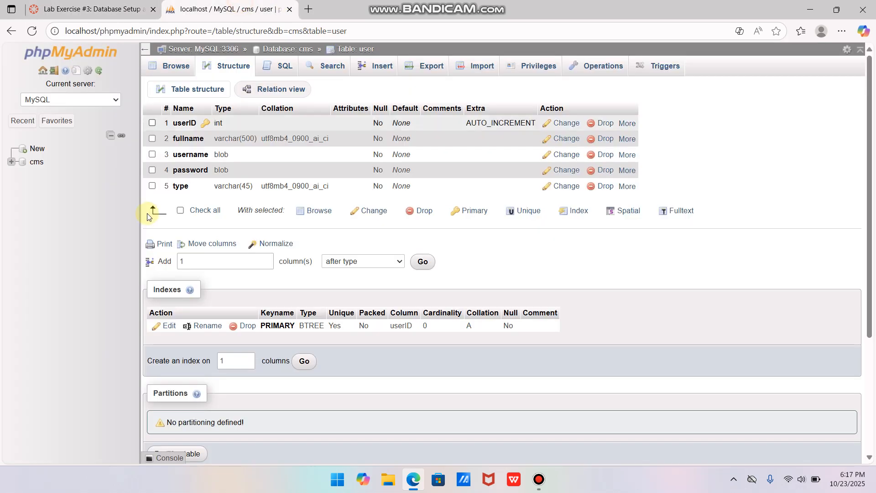
{"action": "left_click", "coordinate": [27, 147]}
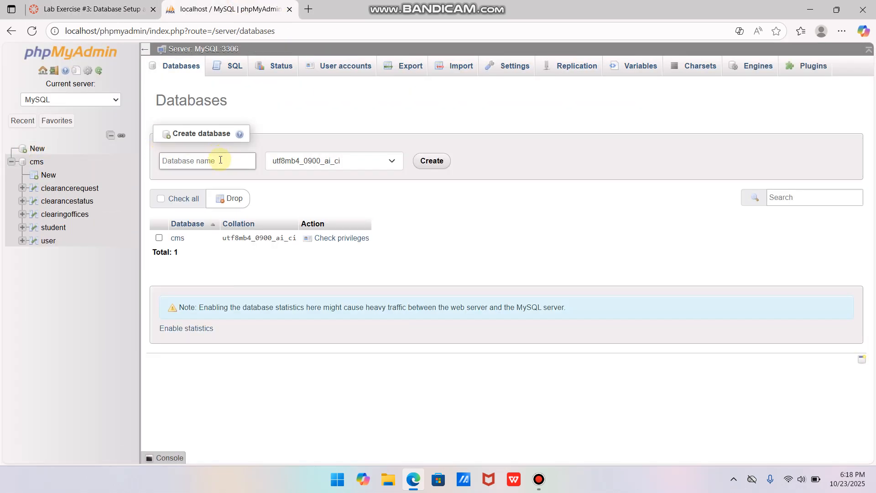
{"action": "left_click", "coordinate": [220, 160]}
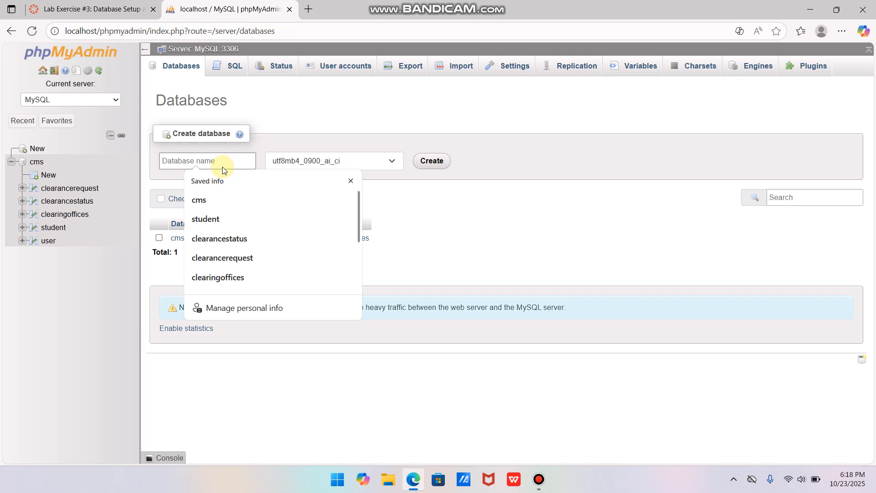
{"action": "type", "text": "cm"}
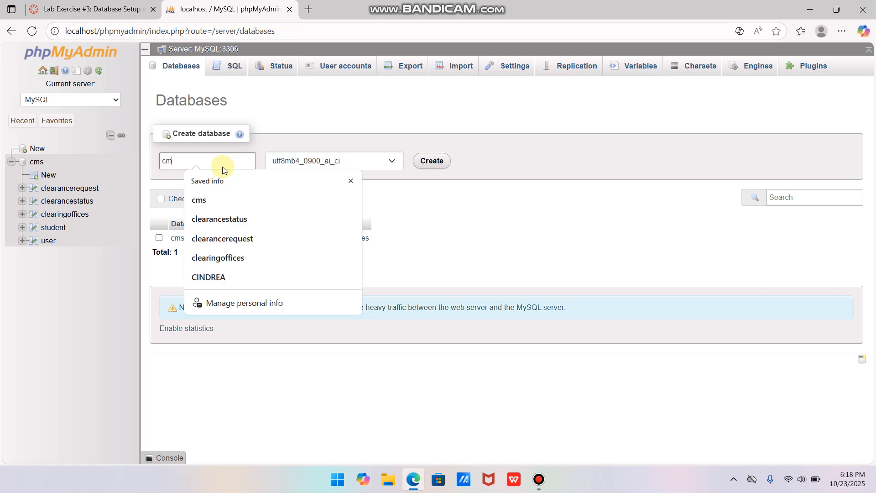
{"action": "type", "text": "s1"}
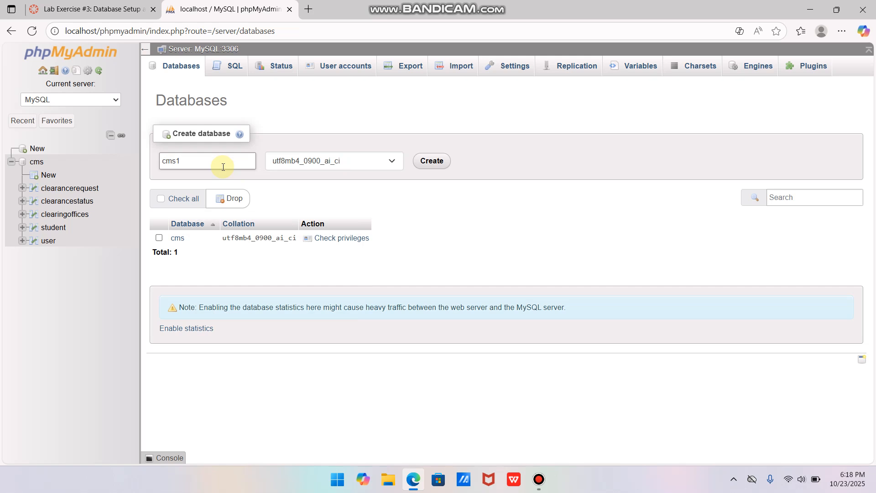
{"action": "left_click", "coordinate": [433, 161]}
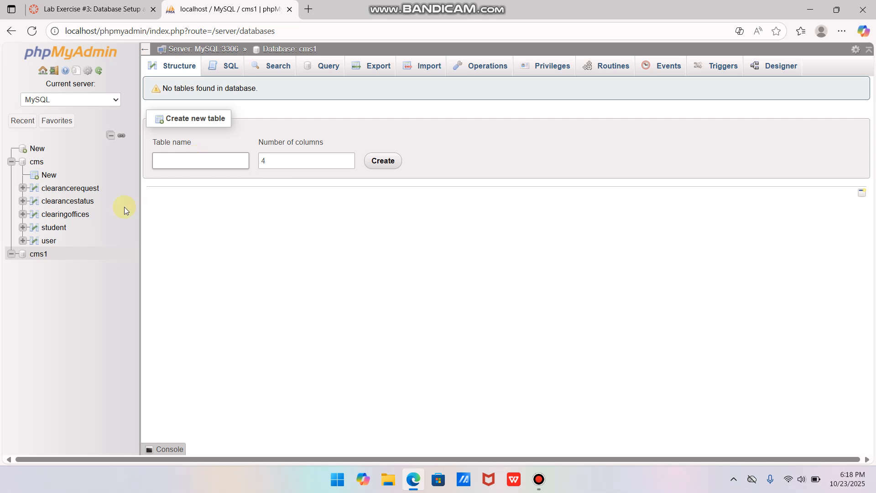
Create a table named user with 5 columns in the cms1 database, following step 5 of the lab instructions
{"action": "left_click", "coordinate": [204, 162]}
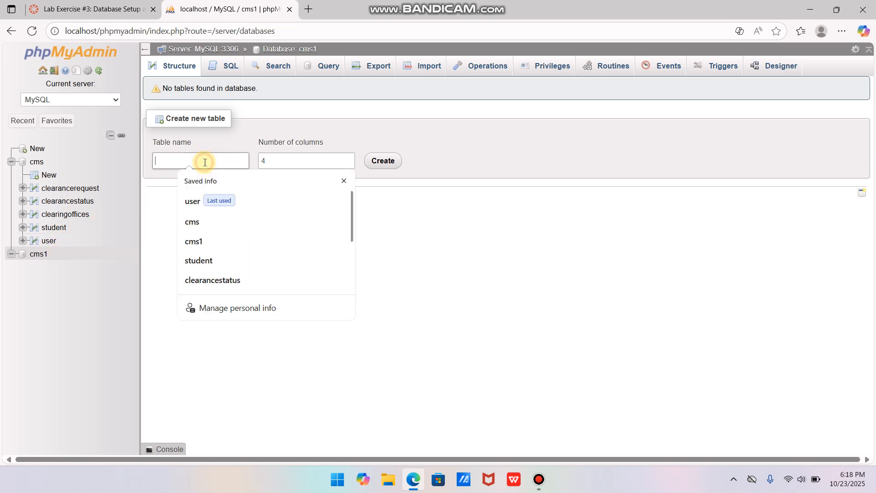
{"action": "left_click", "coordinate": [126, 11]}
{"action": "scroll", "coordinate": [448, 275], "scroll_direction": "down", "scroll_amount": 10}
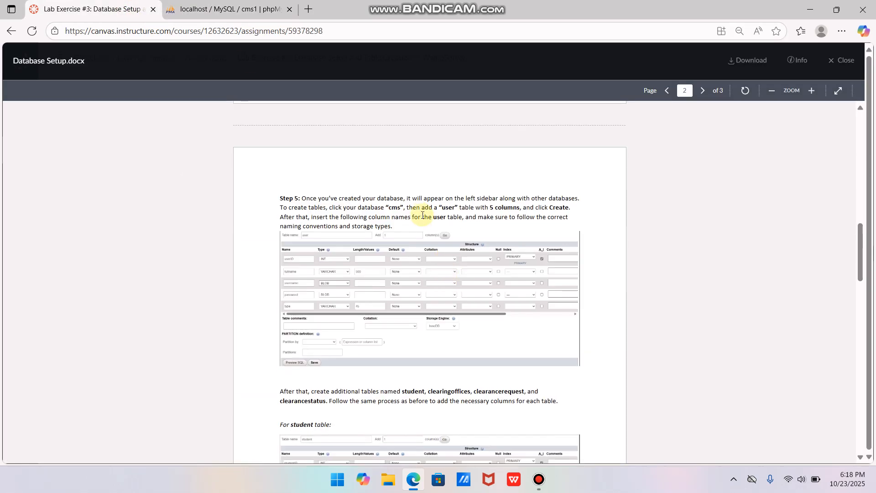
{"action": "left_click", "coordinate": [228, 9]}
{"action": "left_click", "coordinate": [233, 157]}
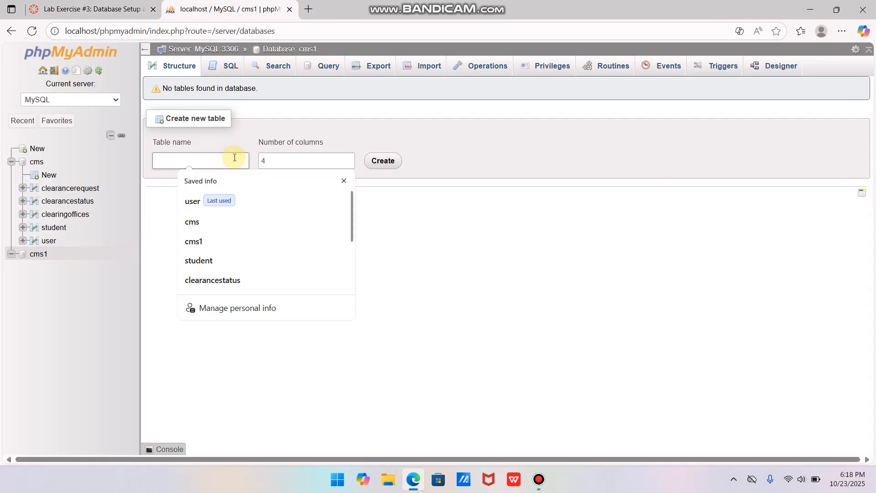
{"action": "type", "text": "u"}
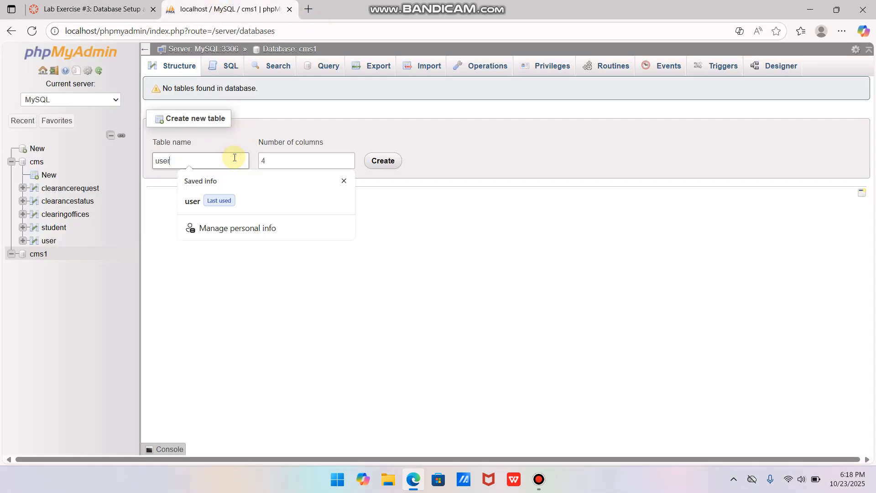
{"action": "type", "text": "ser"}
{"action": "left_click", "coordinate": [285, 160]}
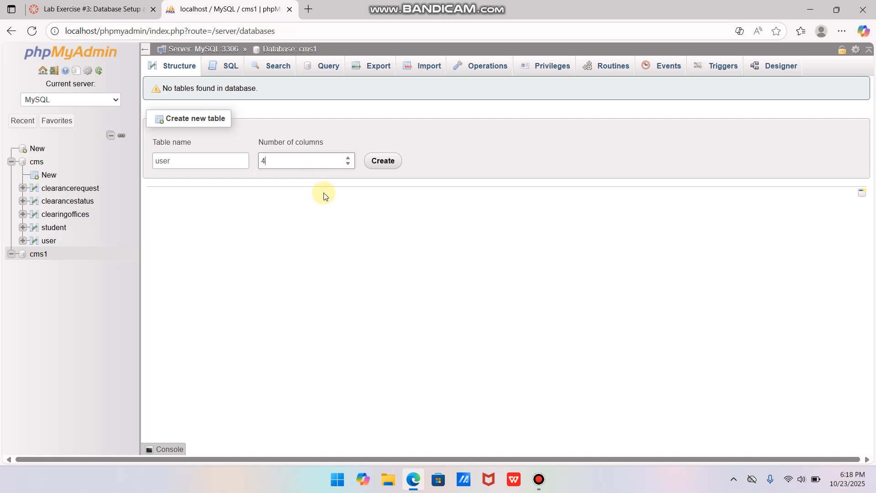
{"action": "left_click", "coordinate": [348, 158]}
{"action": "left_click", "coordinate": [376, 161]}
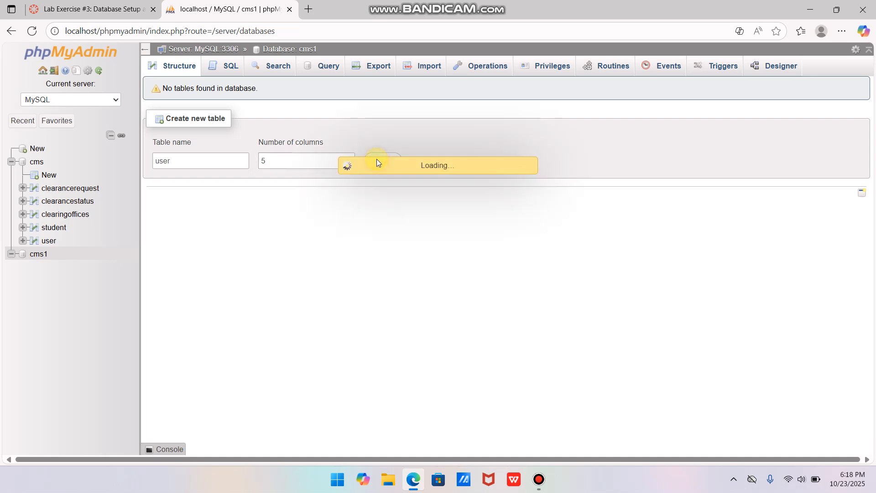
Check the lab instructions and name the user table's first column userID
{"action": "left_click", "coordinate": [94, 6]}
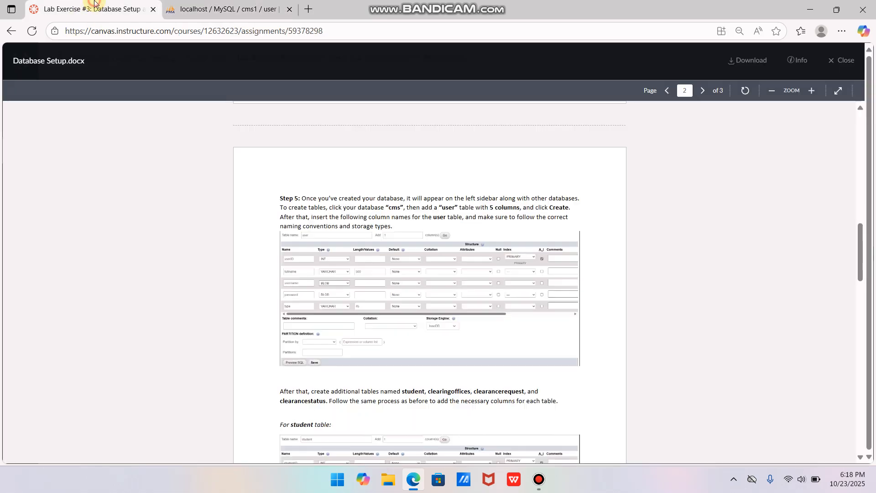
{"action": "left_click", "coordinate": [214, 6]}
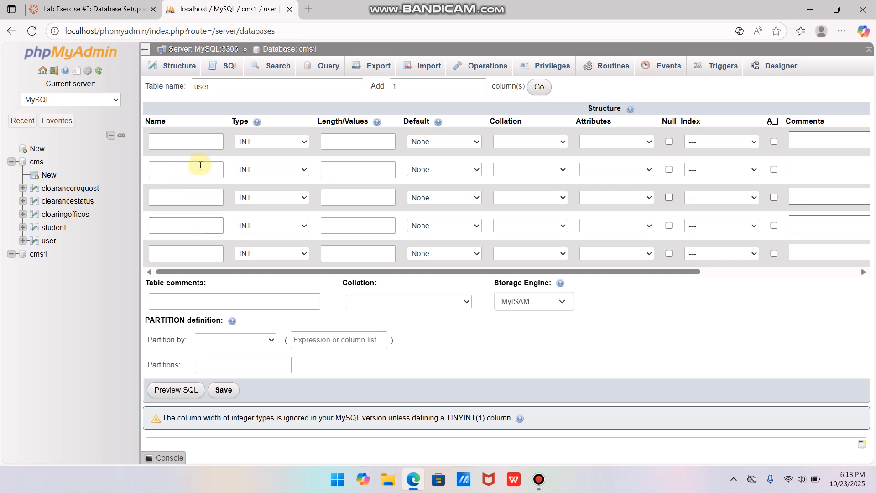
{"action": "left_click", "coordinate": [208, 141]}
{"action": "type", "text": "userID"}
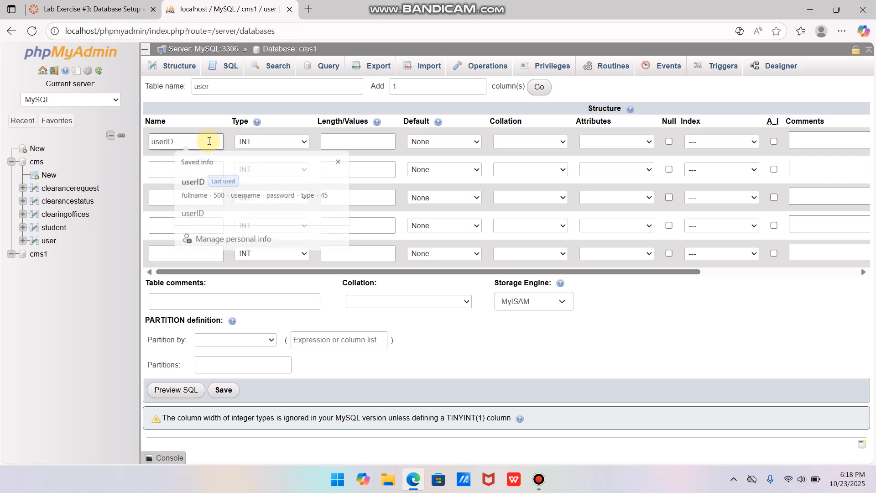
{"action": "key", "text": "Tab"}
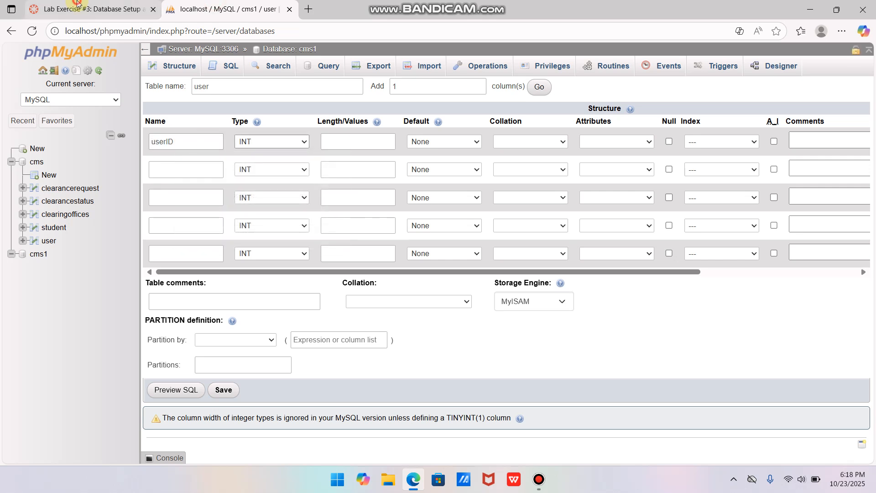
Consult the lab instructions for the second column and name it fullname
{"action": "left_click", "coordinate": [95, 9]}
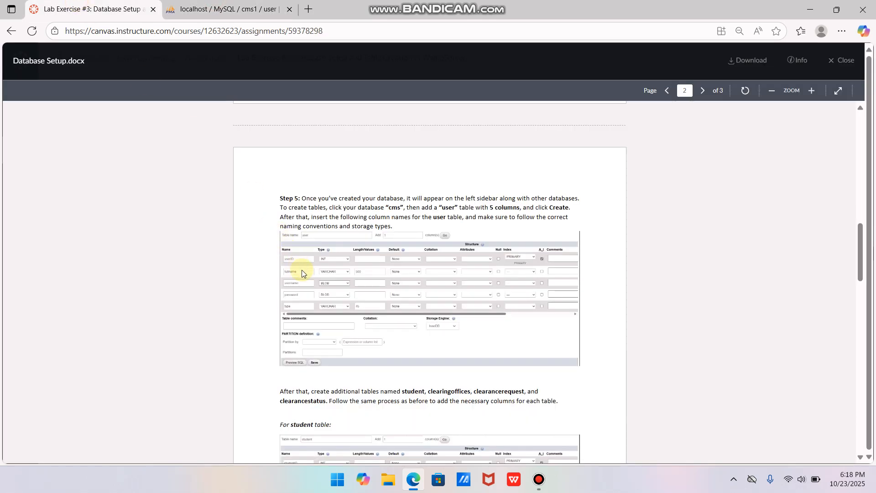
{"action": "key", "text": "ctrl+Tab"}
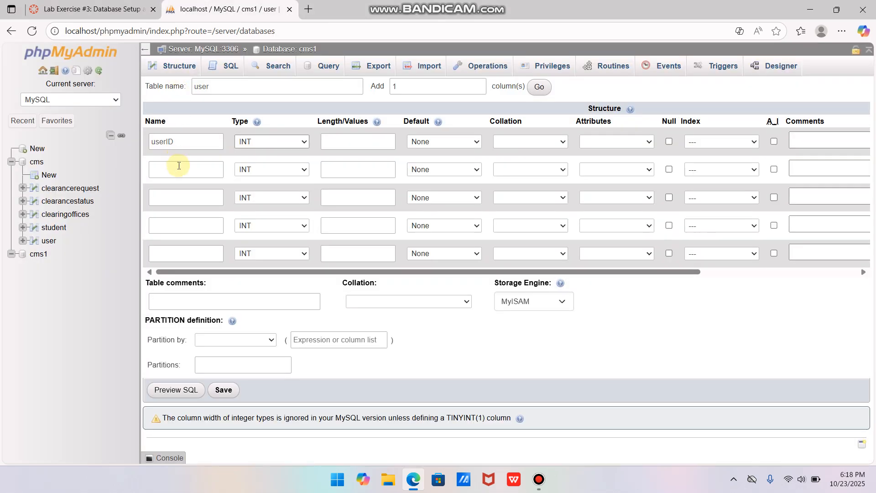
{"action": "left_click", "coordinate": [183, 172]}
{"action": "type", "text": "full"}
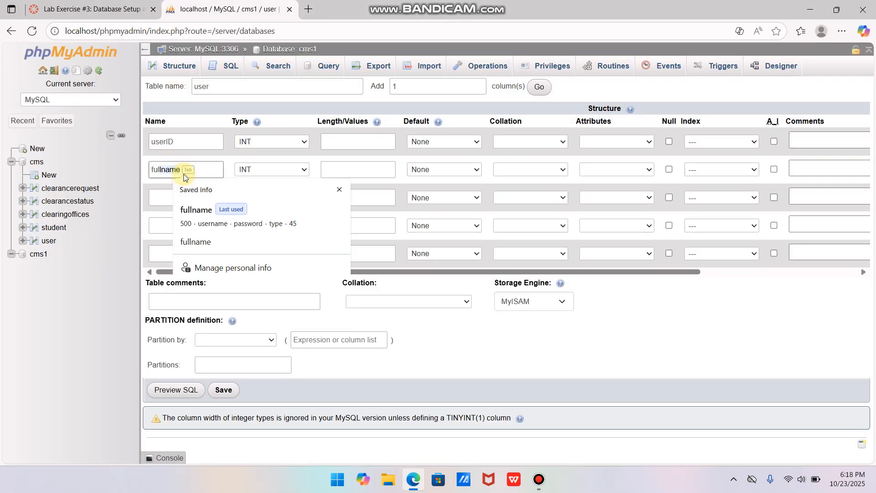
{"action": "key", "text": "Tab"}
Fill in the remaining column names username, password and type from the saved entry, with lengths 500 for fullname and 45 for type
{"action": "key", "text": "ctrl+Tab"}
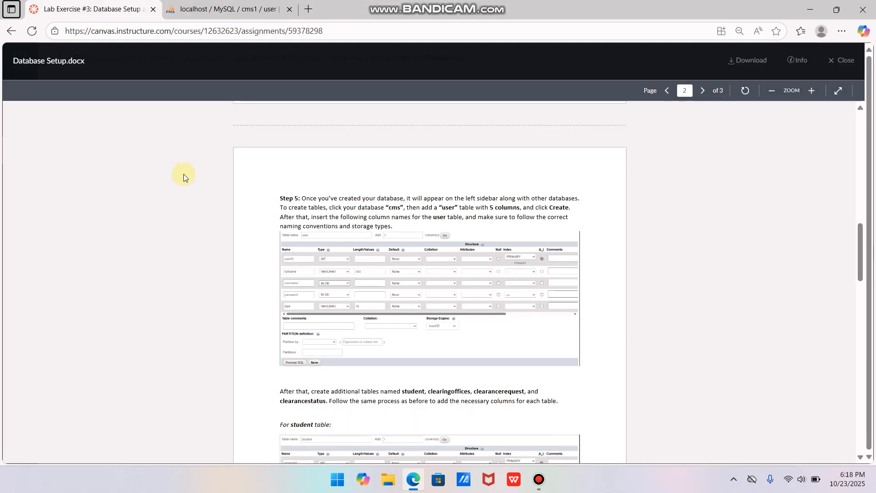
{"action": "key", "text": "ctrl+Tab"}
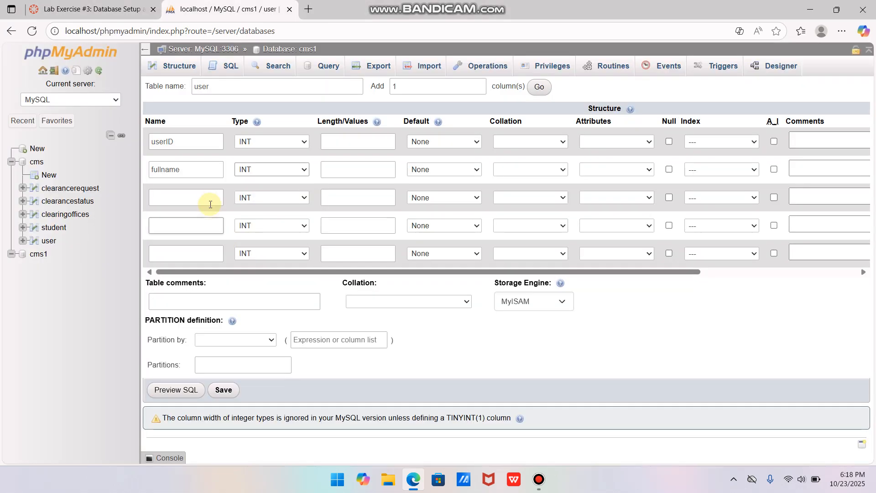
{"action": "left_click", "coordinate": [208, 198]}
{"action": "left_click", "coordinate": [199, 237]}
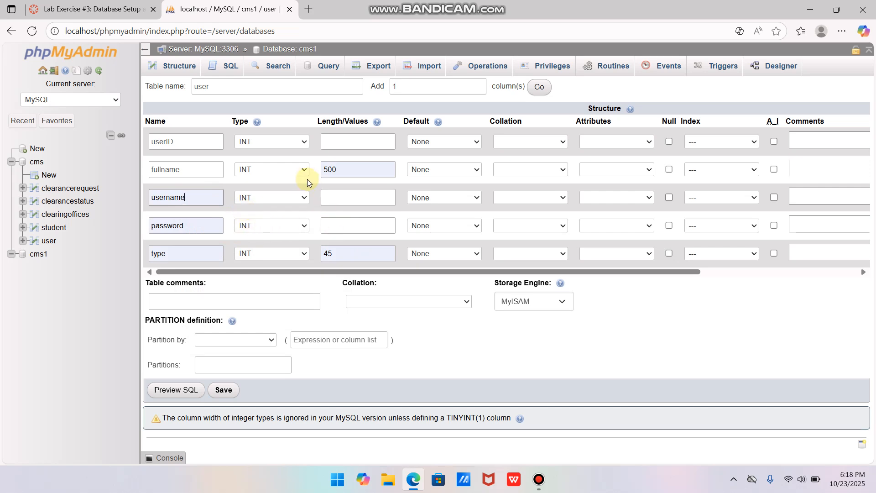
Check the required data types in the instructions and set the fullname column's type to VARCHAR
{"action": "key", "text": "ctrl+Tab"}
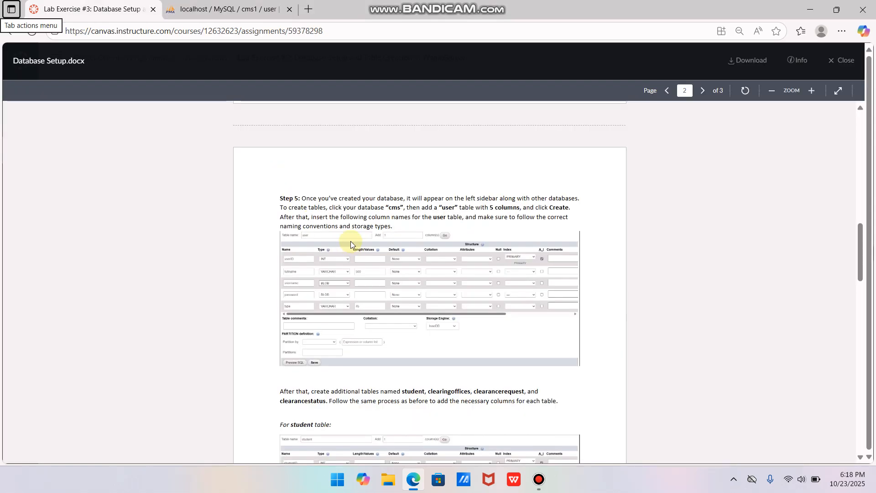
{"action": "key", "text": "ctrl+Tab"}
{"action": "left_click", "coordinate": [305, 170]}
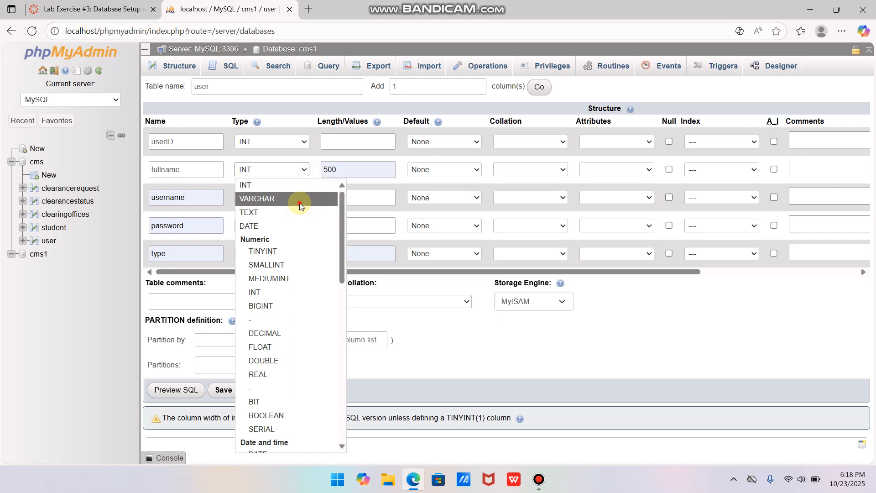
Set the username column's data type to BLOB, as given in the lab instructions
{"action": "key", "text": "ctrl+Tab"}
{"action": "key", "text": "ctrl+Tab"}
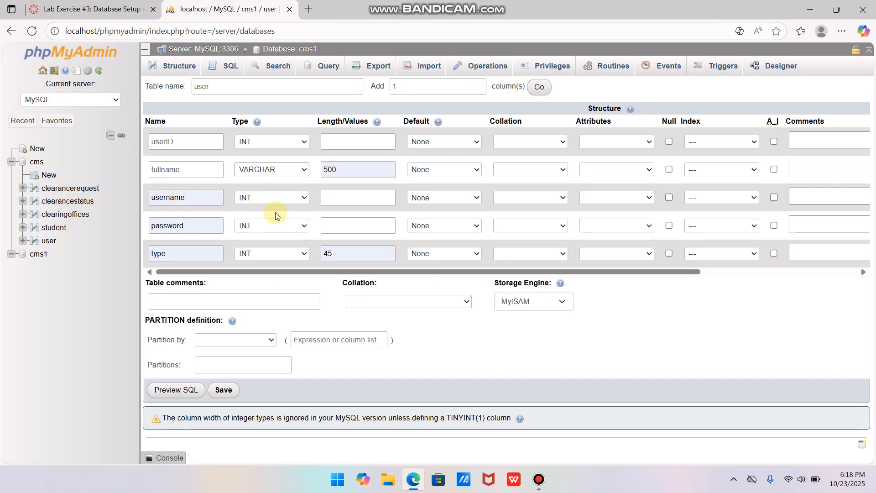
{"action": "left_click", "coordinate": [281, 200]}
{"action": "left_click", "coordinate": [283, 201]}
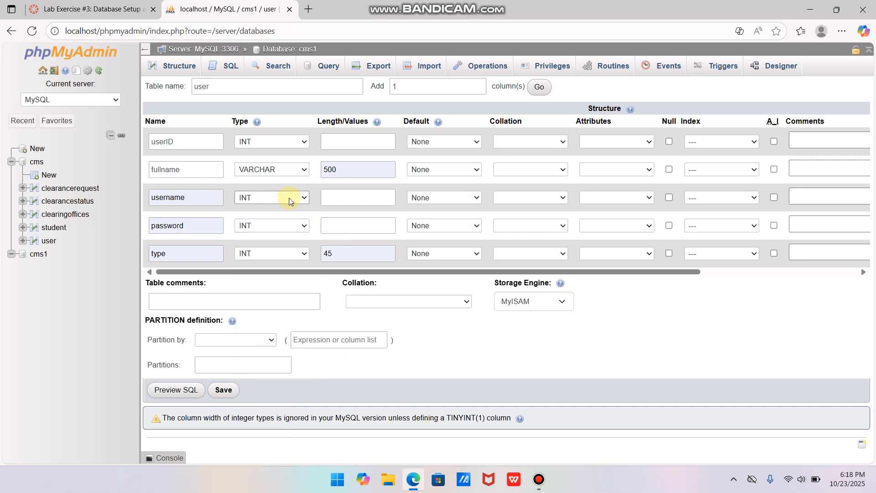
{"action": "left_click", "coordinate": [288, 198]}
{"action": "scroll", "coordinate": [294, 260], "scroll_direction": "down", "scroll_amount": 10}
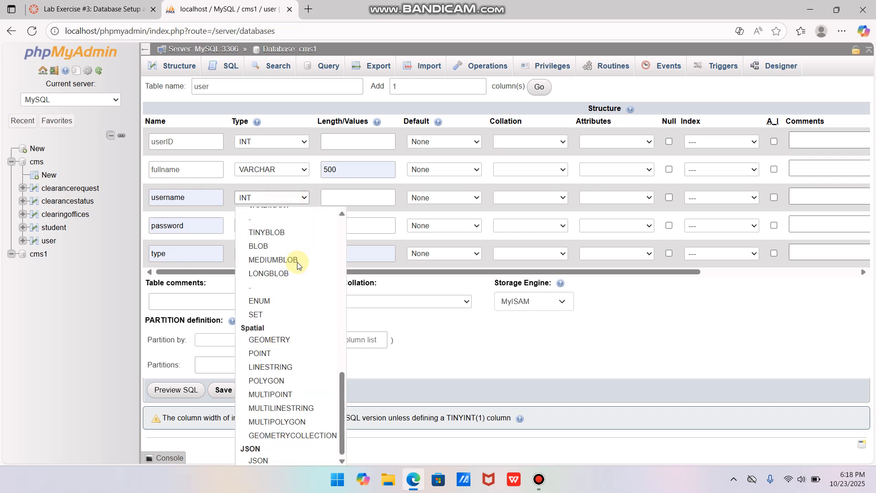
{"action": "left_click", "coordinate": [279, 242]}
Recheck the instructions and set the password column's data type to BLOB
{"action": "key", "text": "ctrl+Tab"}
{"action": "key", "text": "ctrl+Tab"}
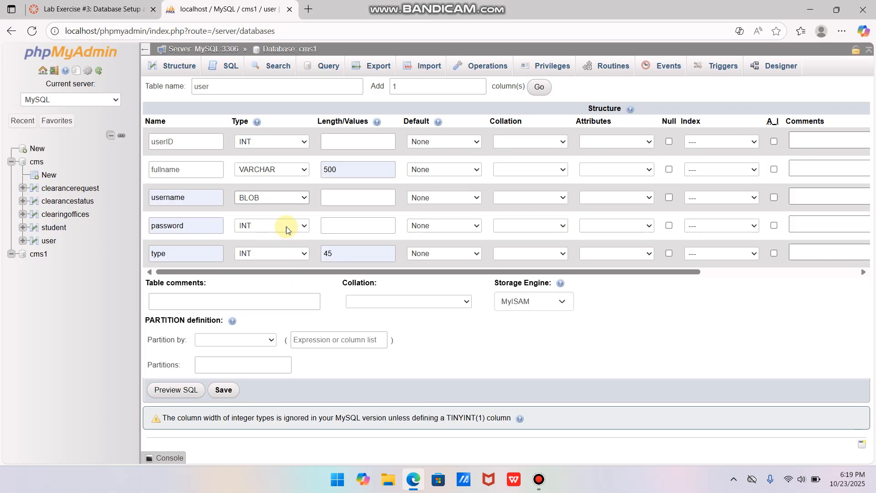
{"action": "left_click", "coordinate": [286, 226]}
{"action": "scroll", "coordinate": [290, 260], "scroll_direction": "down", "scroll_amount": 10}
{"action": "left_click", "coordinate": [277, 246]}
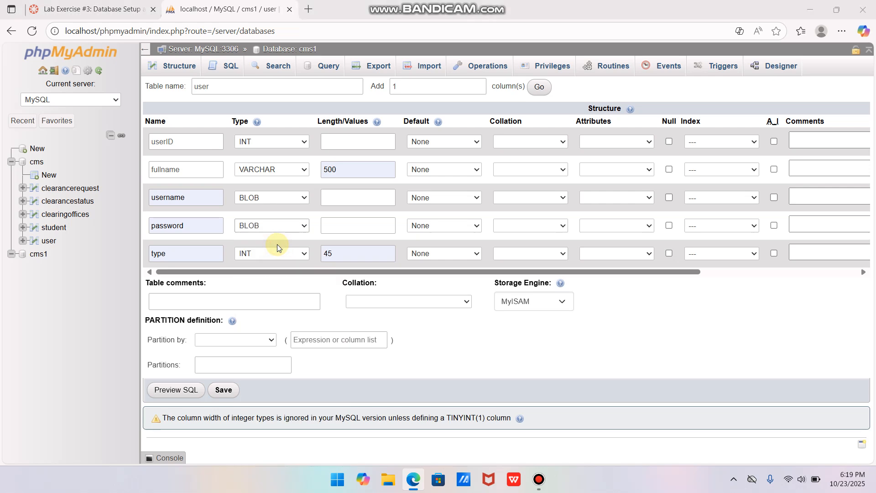
Recheck the instructions and set the type column's data type to VARCHAR
{"action": "key", "text": "ctrl+Tab"}
{"action": "key", "text": "ctrl+Tab"}
{"action": "left_click", "coordinate": [275, 253]}
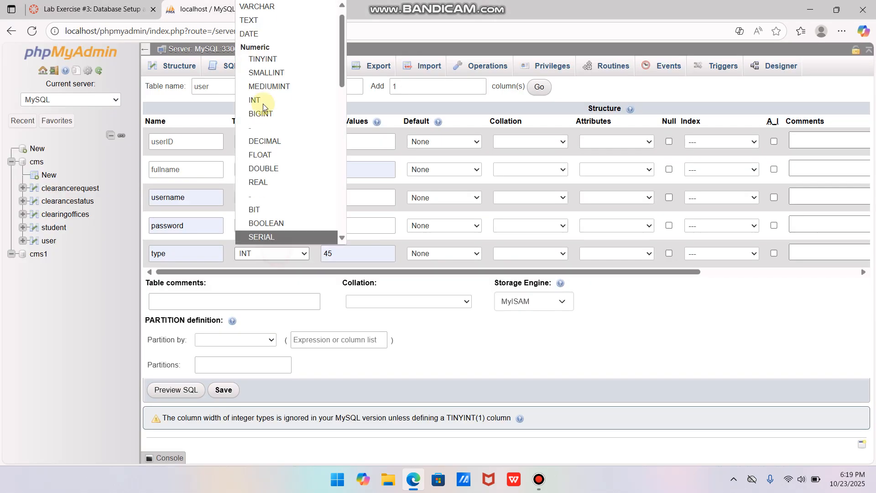
{"action": "left_click", "coordinate": [276, 7]}
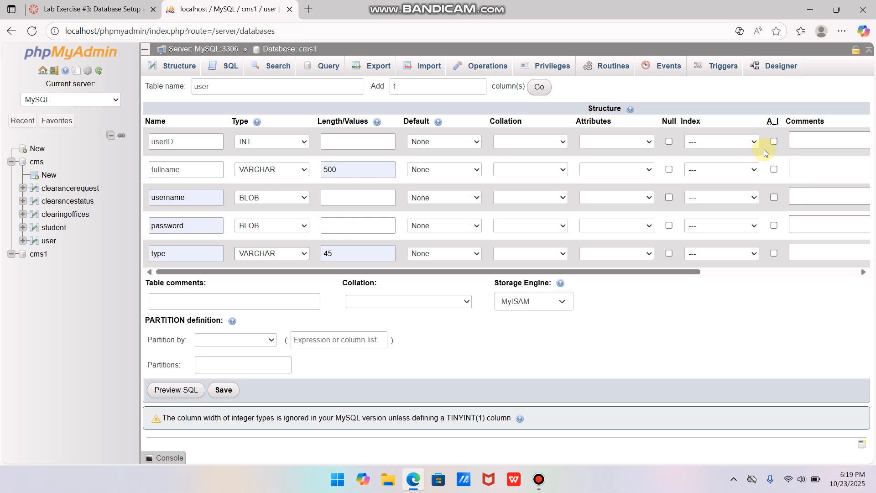
Make userID the user table's PRIMARY index with no size limit and enable auto-increment for it
{"action": "left_click", "coordinate": [752, 142]}
{"action": "left_click", "coordinate": [724, 170]}
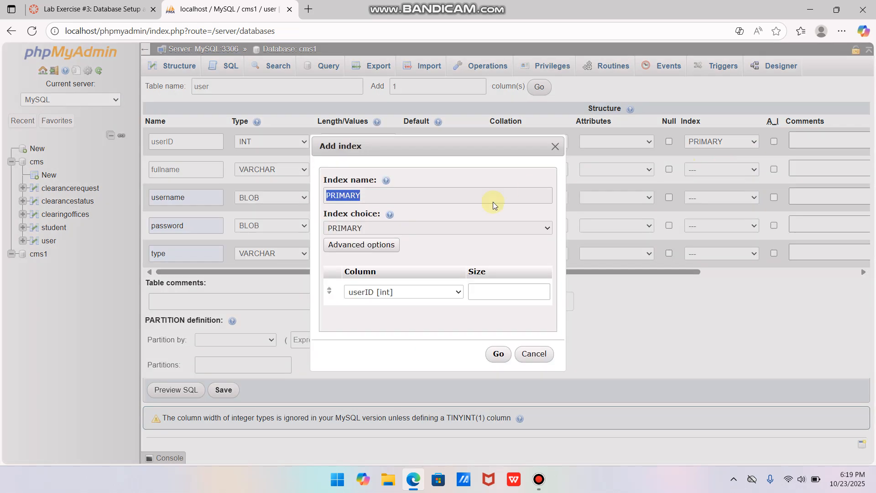
{"action": "left_click", "coordinate": [498, 354]}
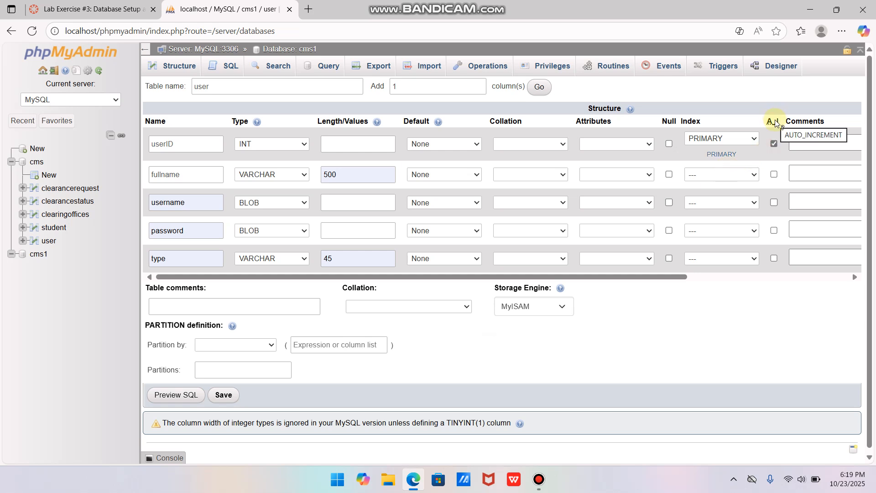
Set the user table's storage engine to InnoDB and save the table
{"action": "left_click", "coordinate": [565, 307]}
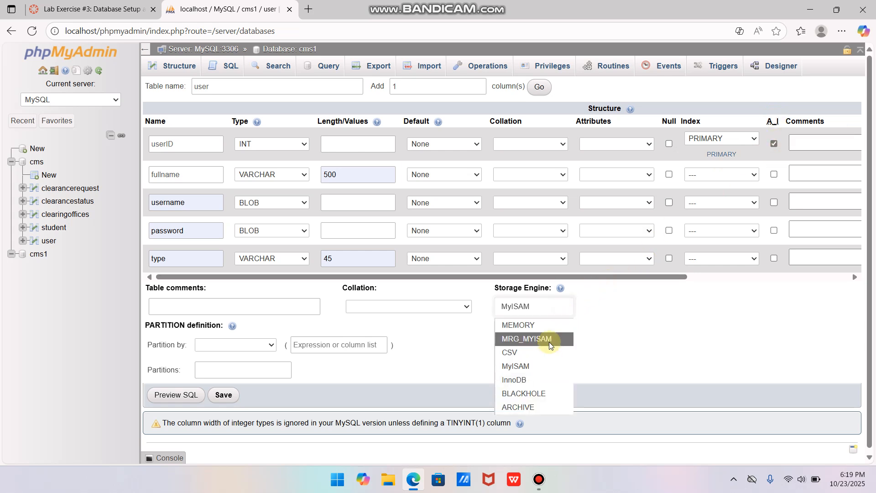
{"action": "left_click", "coordinate": [533, 378]}
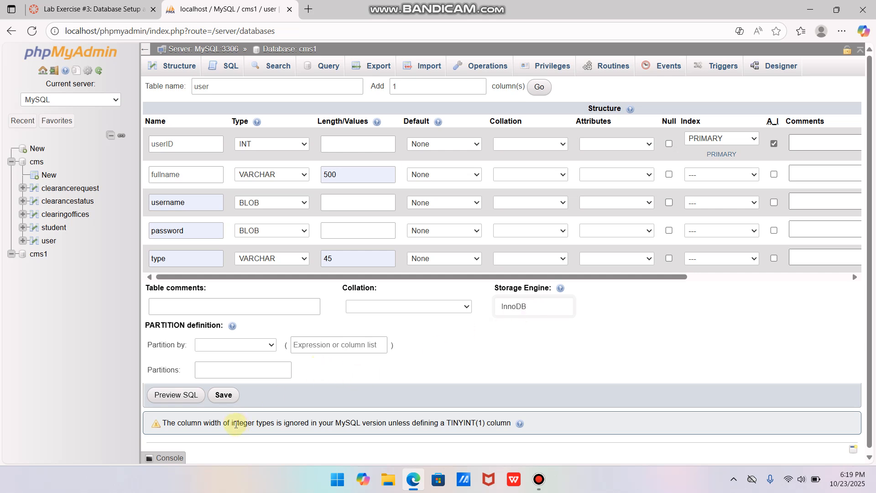
{"action": "left_click", "coordinate": [234, 400]}
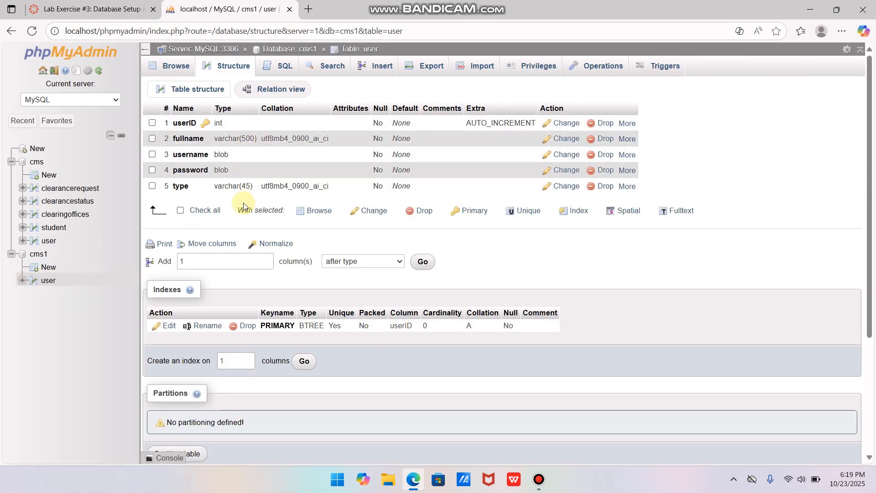
Read which table follows user in the lab instructions and start a new table in the cms1 database
{"action": "left_click", "coordinate": [120, 9]}
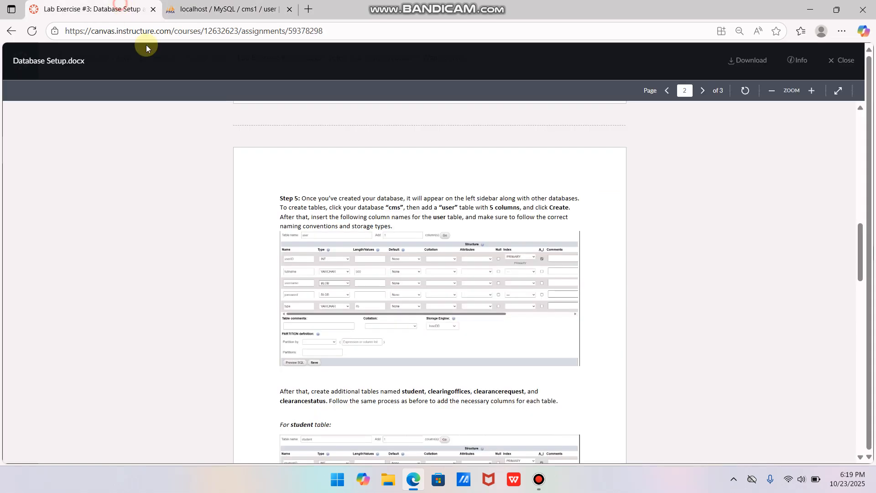
{"action": "scroll", "coordinate": [344, 292], "scroll_direction": "down", "scroll_amount": 2}
{"action": "scroll", "coordinate": [343, 292], "scroll_direction": "down", "scroll_amount": 1}
{"action": "scroll", "coordinate": [338, 261], "scroll_direction": "up", "scroll_amount": 1}
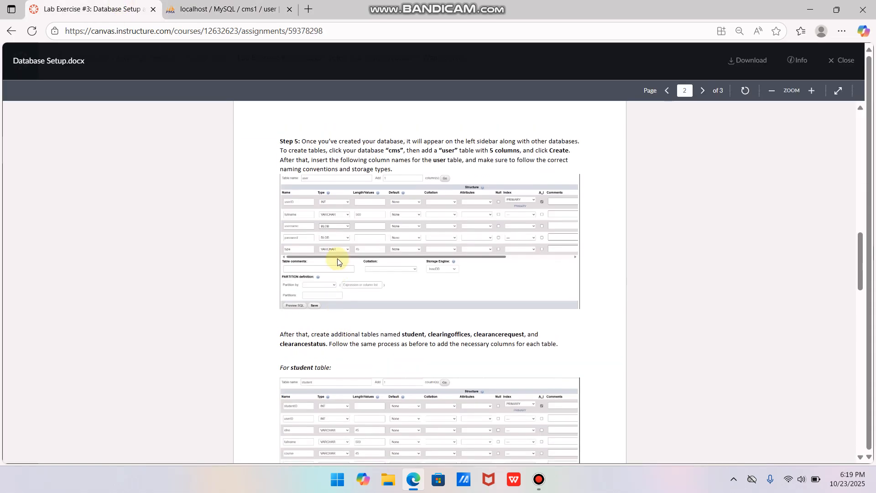
{"action": "scroll", "coordinate": [338, 261], "scroll_direction": "down", "scroll_amount": 1}
{"action": "left_click", "coordinate": [247, 5]}
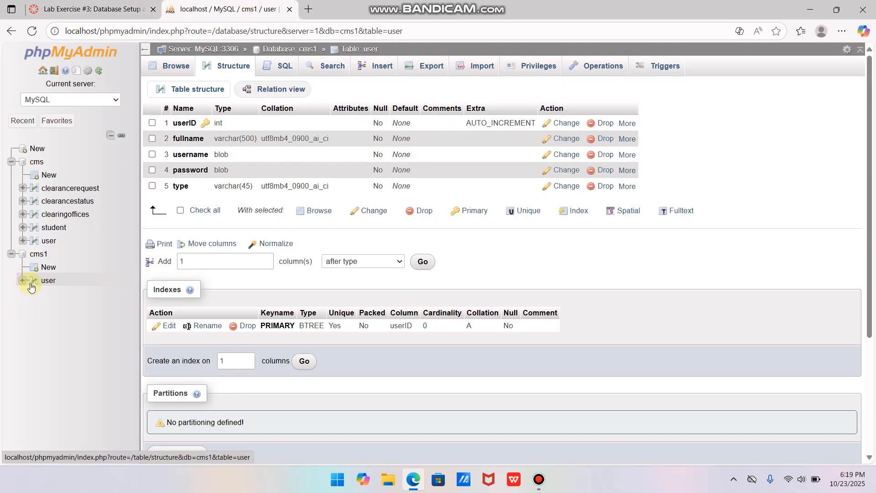
{"action": "left_click", "coordinate": [33, 267]}
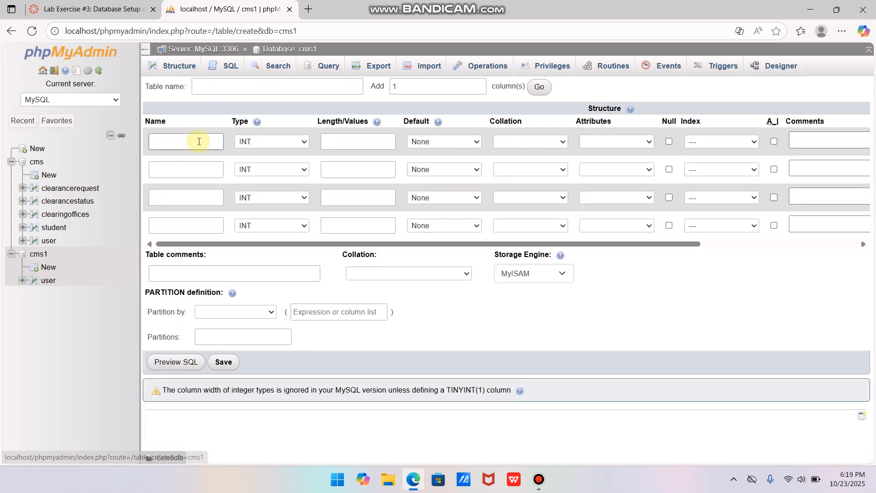
Check the student table layout in the instructions, name the new table student and add 3 more columns
{"action": "left_click", "coordinate": [123, 5]}
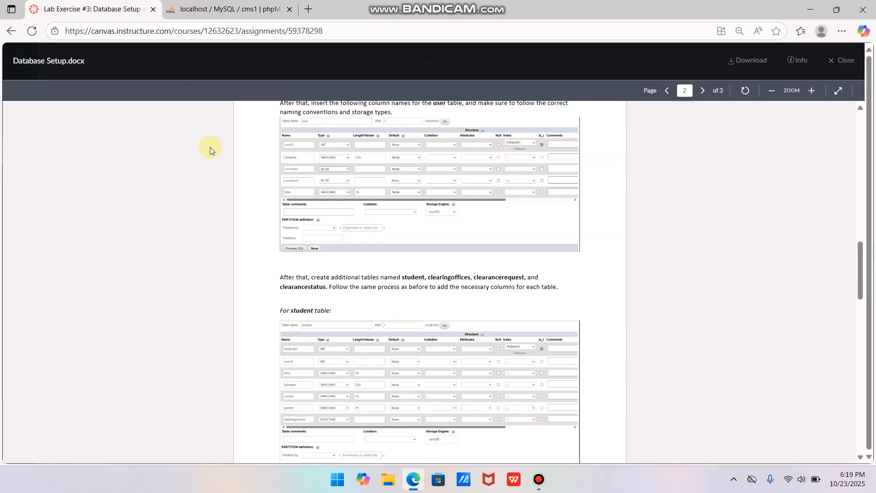
{"action": "scroll", "coordinate": [319, 297], "scroll_direction": "down", "scroll_amount": 3}
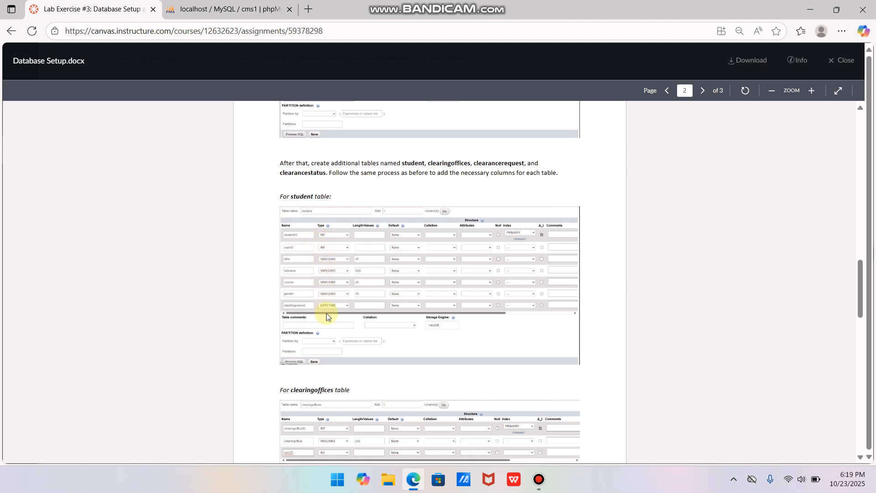
{"action": "left_click", "coordinate": [250, 9]}
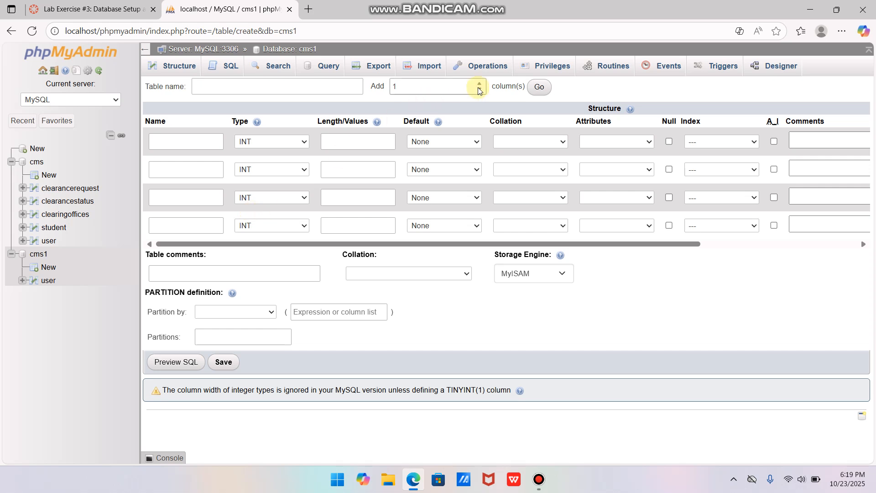
{"action": "left_click", "coordinate": [332, 86]}
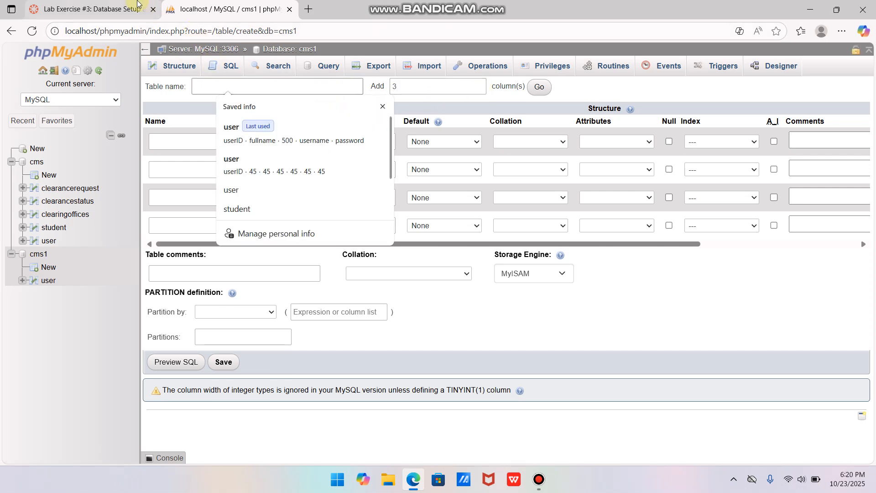
{"action": "key", "text": "ctrl+Tab"}
{"action": "key", "text": "ctrl+Tab"}
{"action": "left_click", "coordinate": [234, 87]}
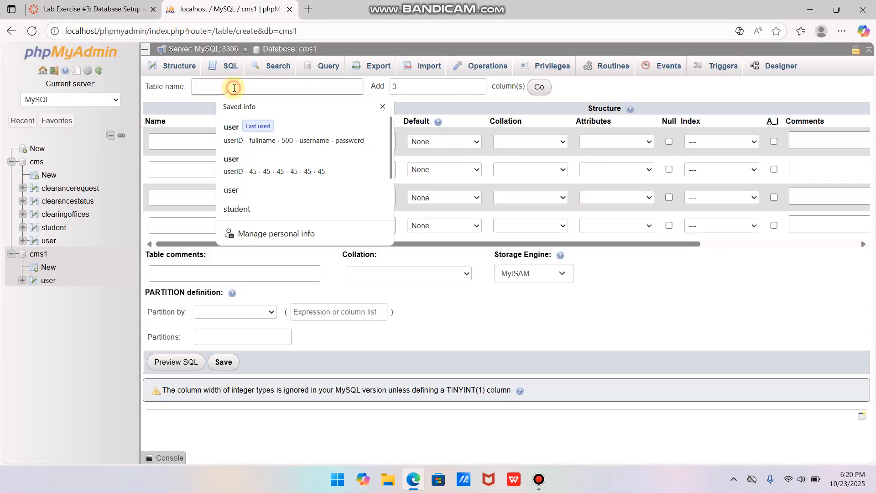
{"action": "type", "text": "student"}
{"action": "key", "text": "Tab"}
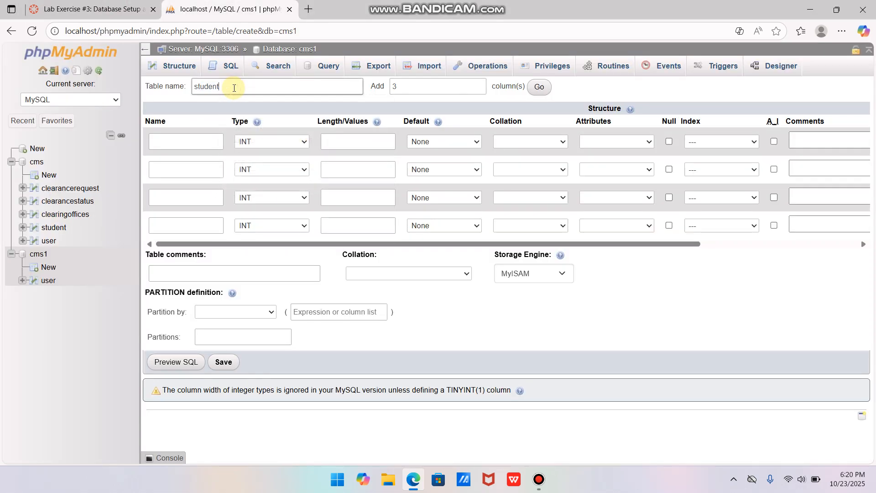
{"action": "left_click", "coordinate": [533, 92]}
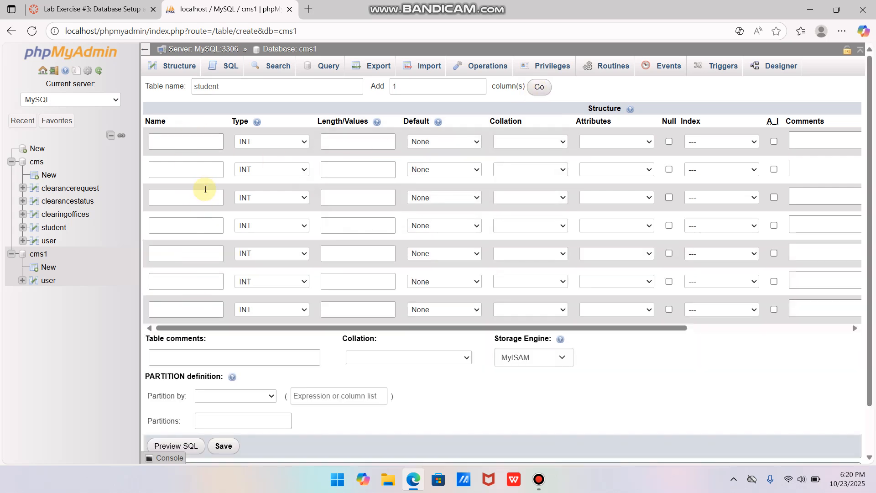
Fill in the columns studentID, userID, idno, fullname, course, gender and dateRegistered from the saved entry, with lengths 45 for idno and course and 500 for fullname
{"action": "left_click", "coordinate": [199, 139]}
{"action": "key", "text": "ctrl+Tab"}
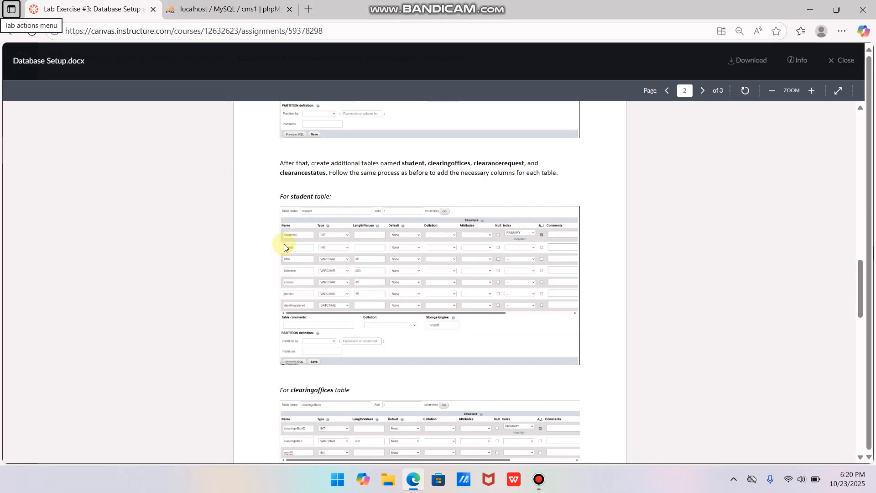
{"action": "key", "text": "ctrl+Tab"}
{"action": "left_click", "coordinate": [166, 142]}
{"action": "type", "text": "s"}
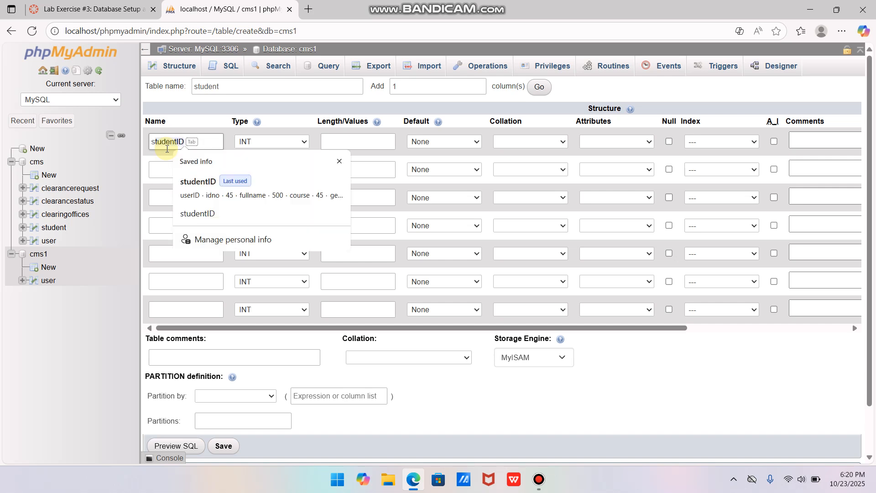
{"action": "left_click", "coordinate": [198, 181]}
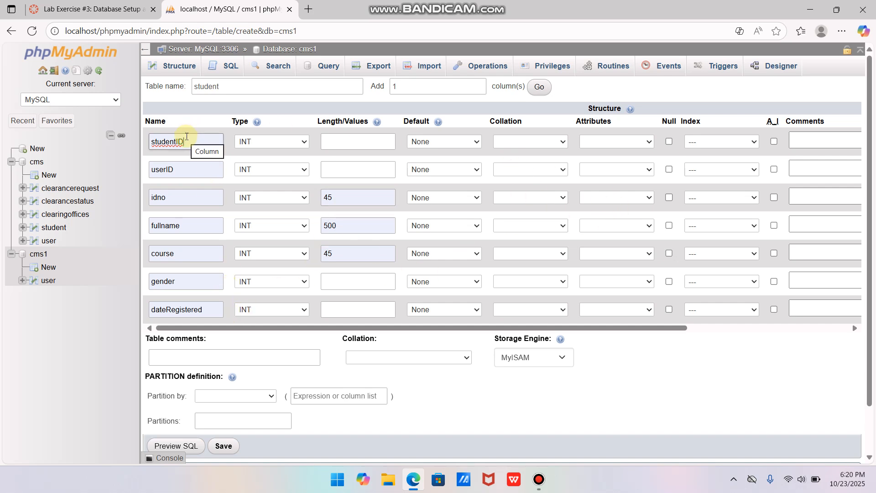
Make studentID the student table's PRIMARY index and enable auto-increment for it
{"action": "left_click", "coordinate": [755, 142]}
{"action": "left_click", "coordinate": [725, 172]}
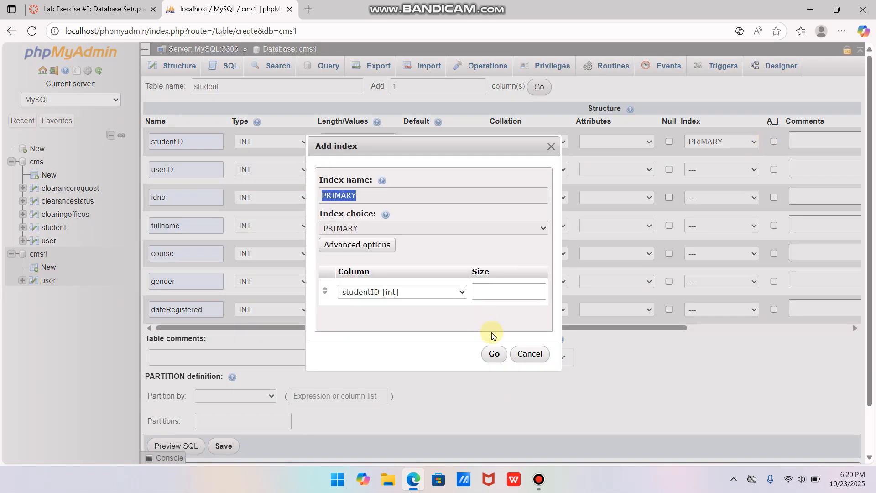
{"action": "left_click", "coordinate": [493, 353]}
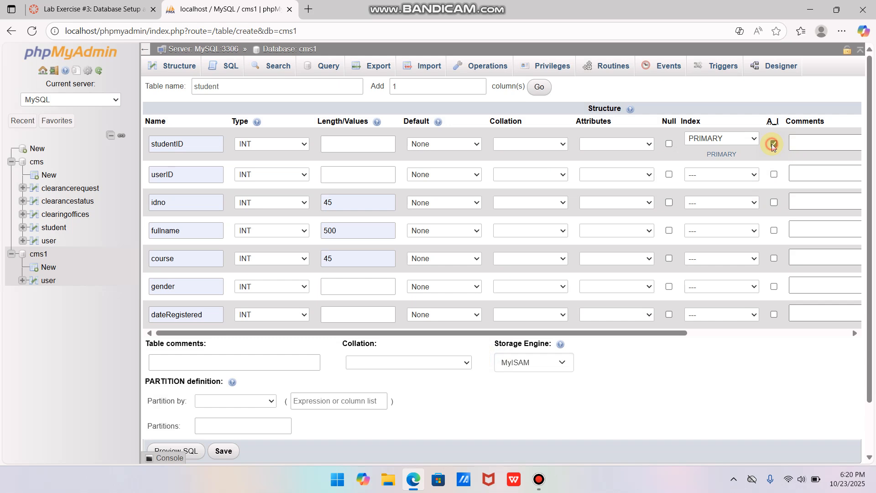
Set the student table's storage engine to InnoDB and save the table
{"action": "left_click", "coordinate": [533, 365]}
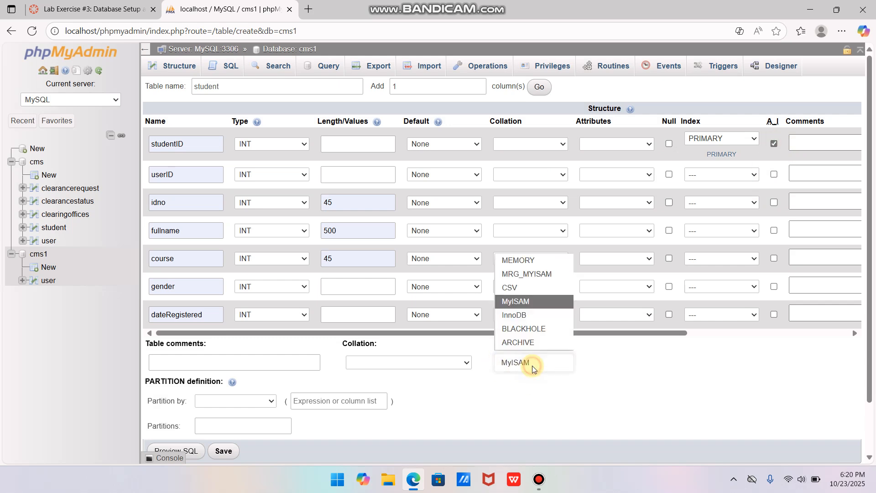
{"action": "left_click", "coordinate": [524, 314]}
{"action": "scroll", "coordinate": [320, 356], "scroll_direction": "down", "scroll_amount": 2}
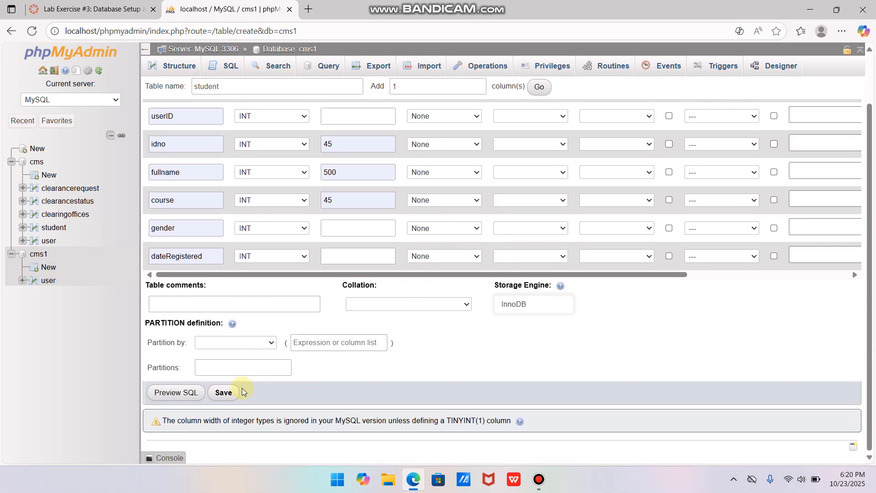
{"action": "left_click", "coordinate": [223, 392]}
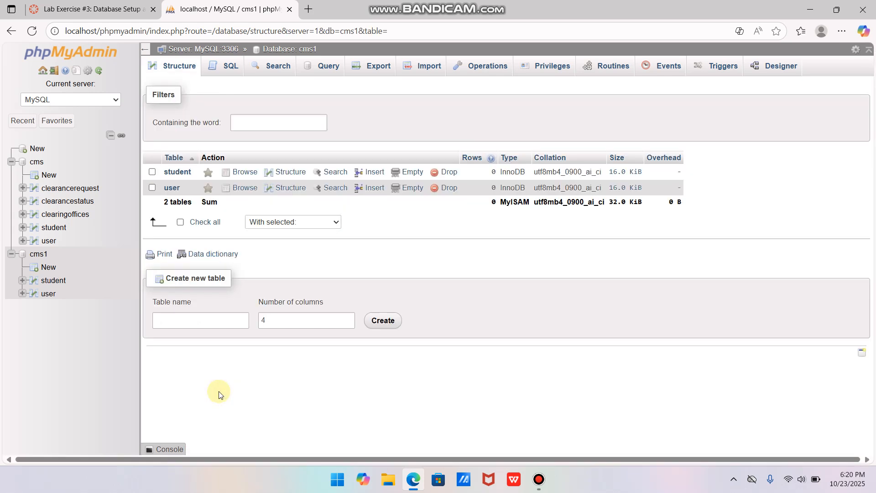
Open the structure of the student table in cms1 and look through the remaining table layouts in the instructions
{"action": "left_click", "coordinate": [84, 280]}
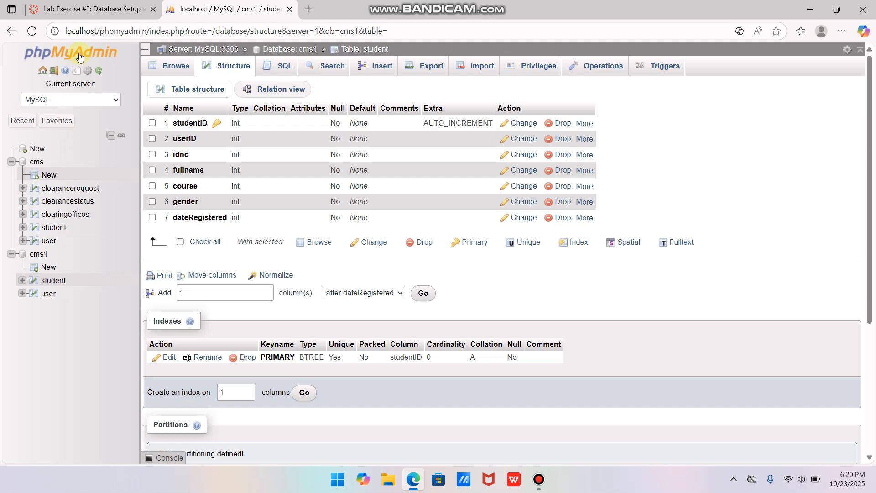
{"action": "left_click", "coordinate": [91, 9]}
{"action": "scroll", "coordinate": [387, 240], "scroll_direction": "down", "scroll_amount": 10}
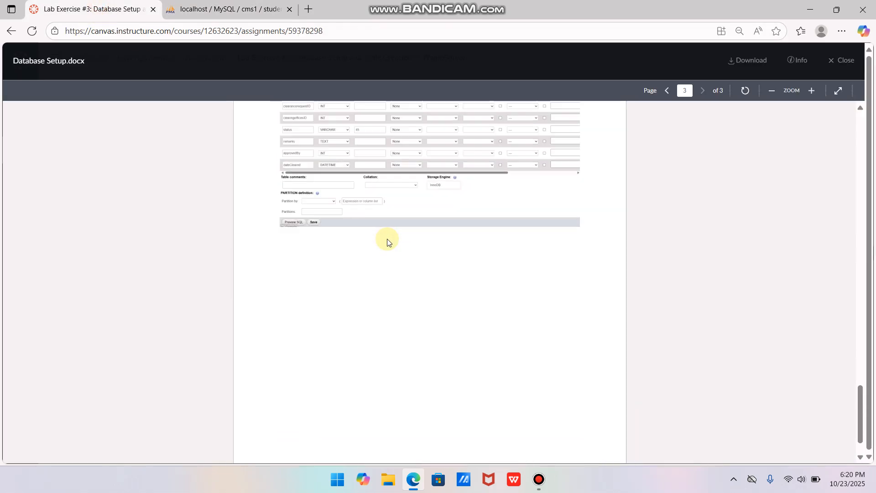
{"action": "scroll", "coordinate": [387, 240], "scroll_direction": "down", "scroll_amount": 5}
{"action": "left_click", "coordinate": [230, 10]}
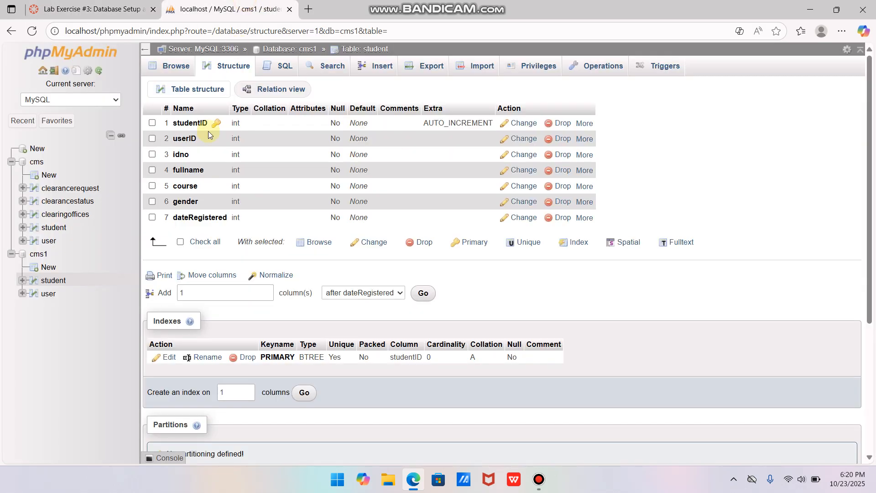